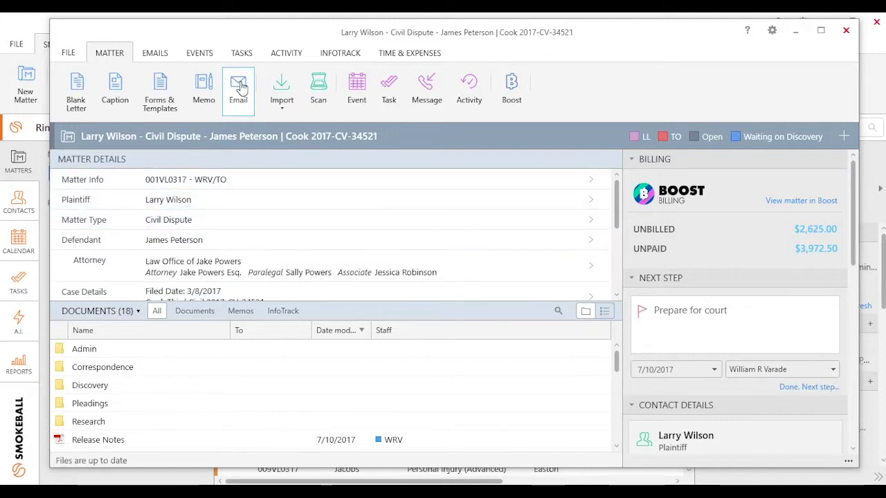
- Create a matter email addressed TO the plaintiff, with one staff member added in CC
click(238, 86)
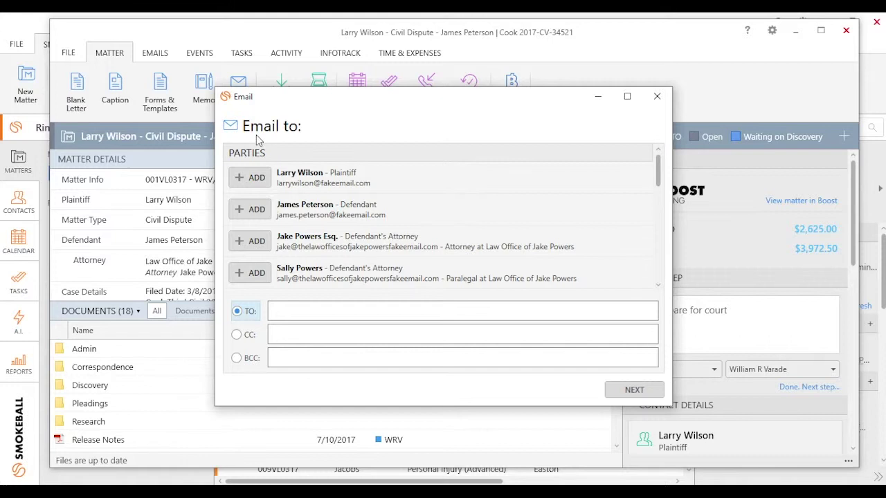
click(257, 178)
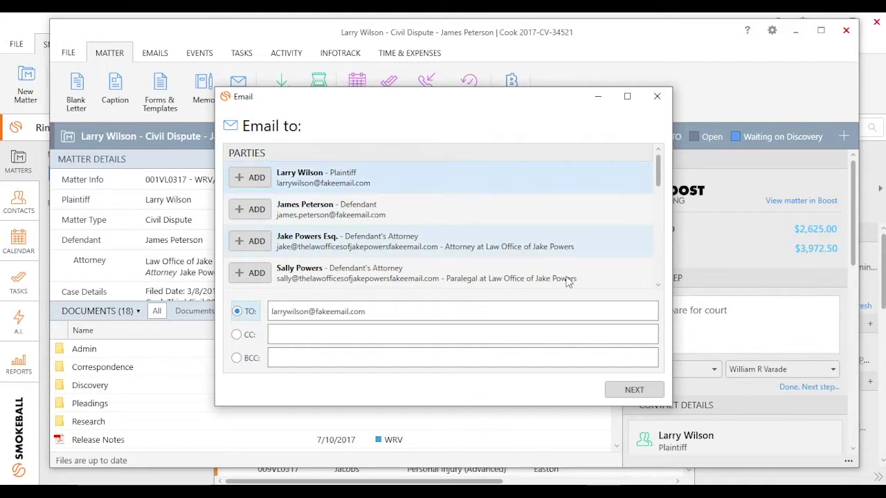
click(657, 284)
scroll(516, 215, down, 5)
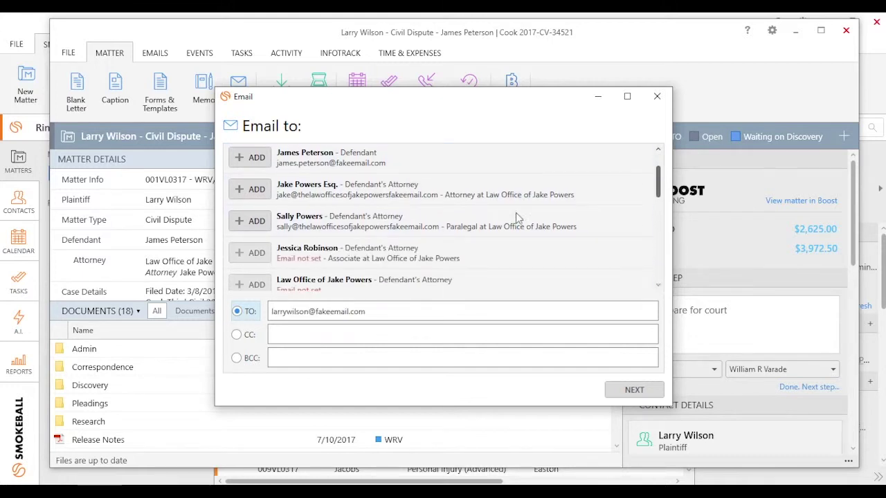
scroll(516, 215, down, 3)
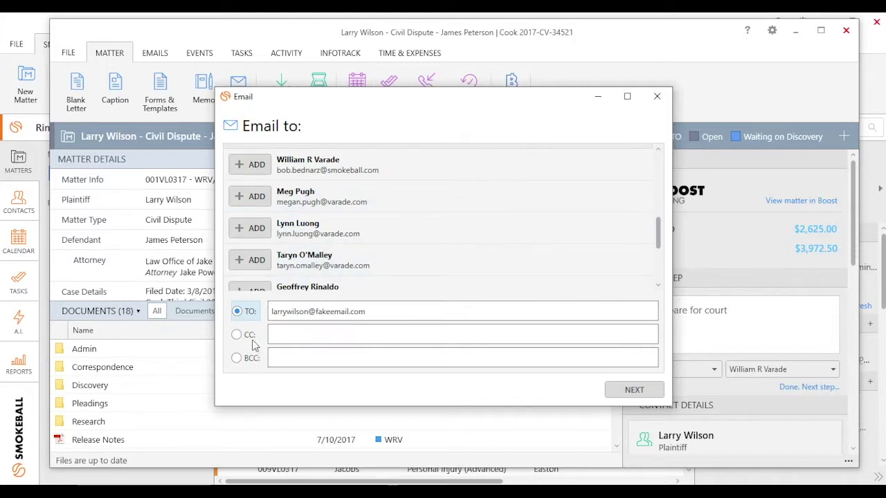
click(236, 335)
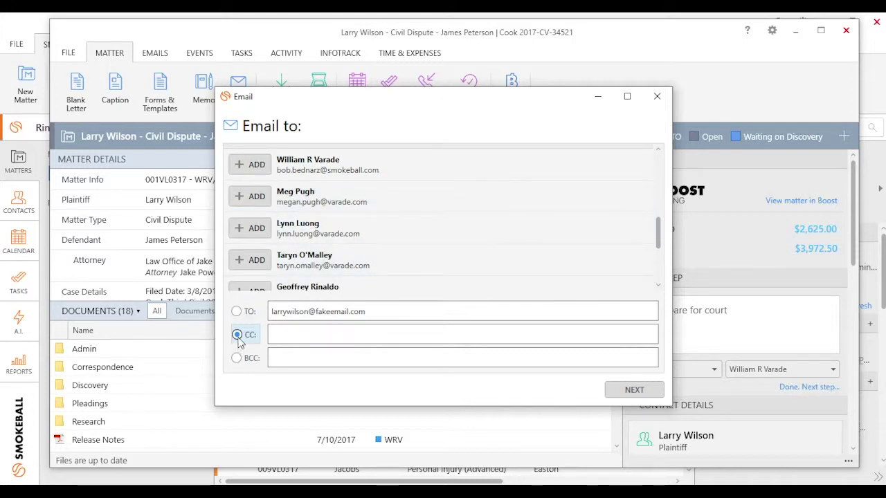
click(253, 261)
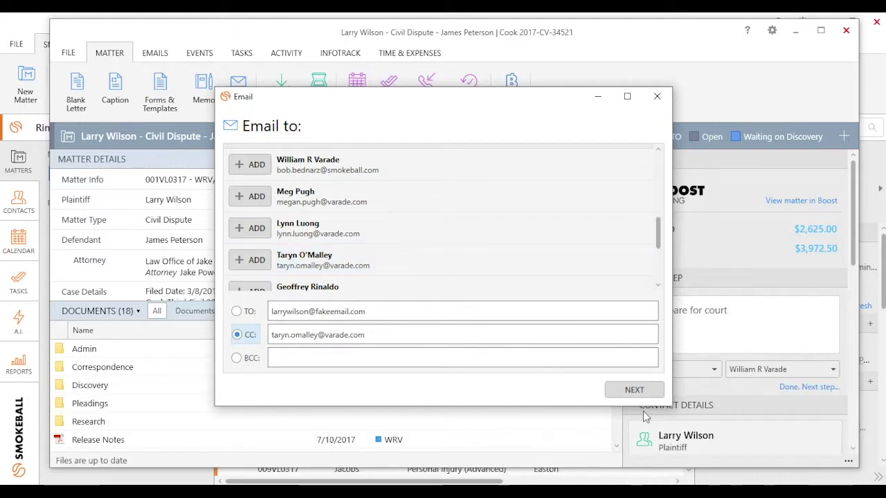
click(631, 391)
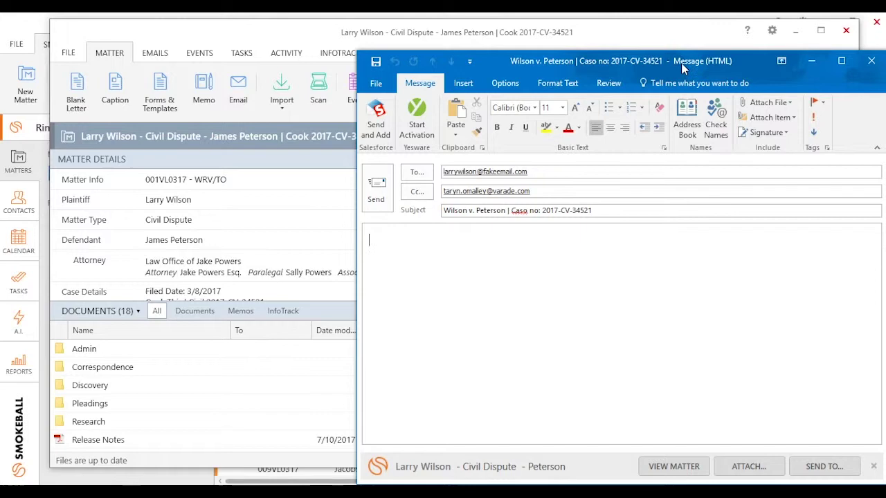
- Move the message window aside and list the matter's documents for attaching
drag(682, 66, 524, 44)
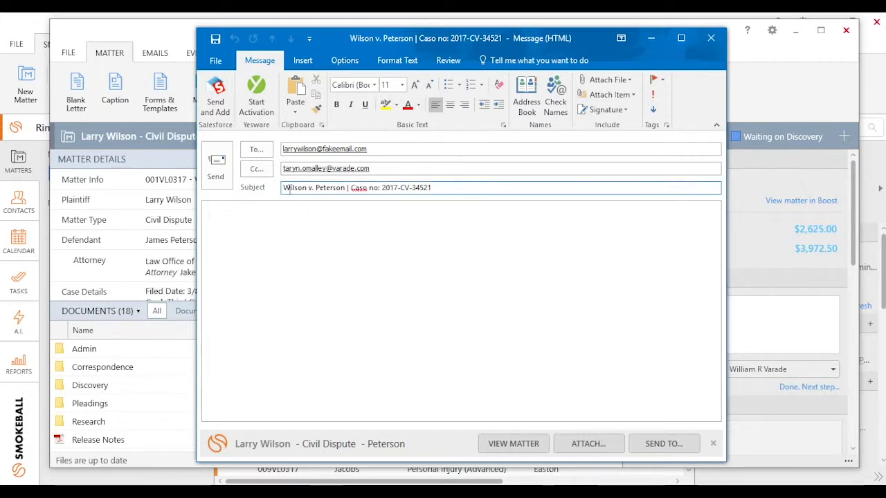
click(589, 444)
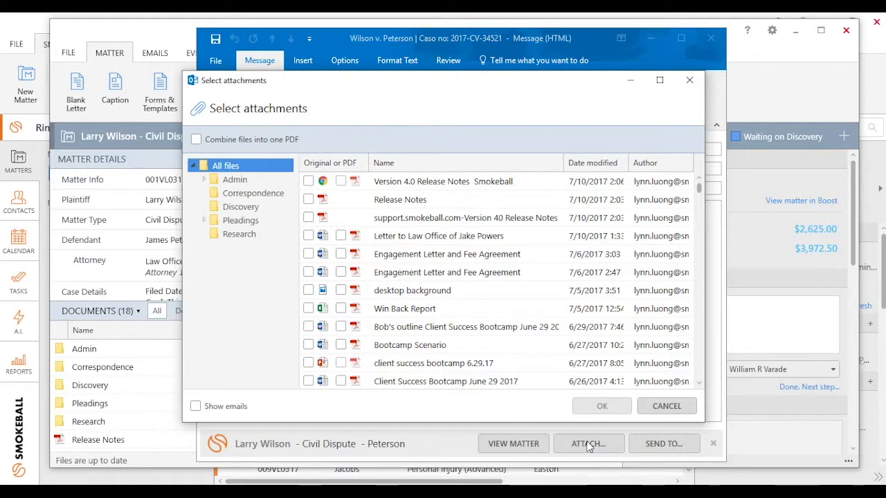
- Attach the letter to the defendant's attorney's office as a PDF and send the email
click(341, 236)
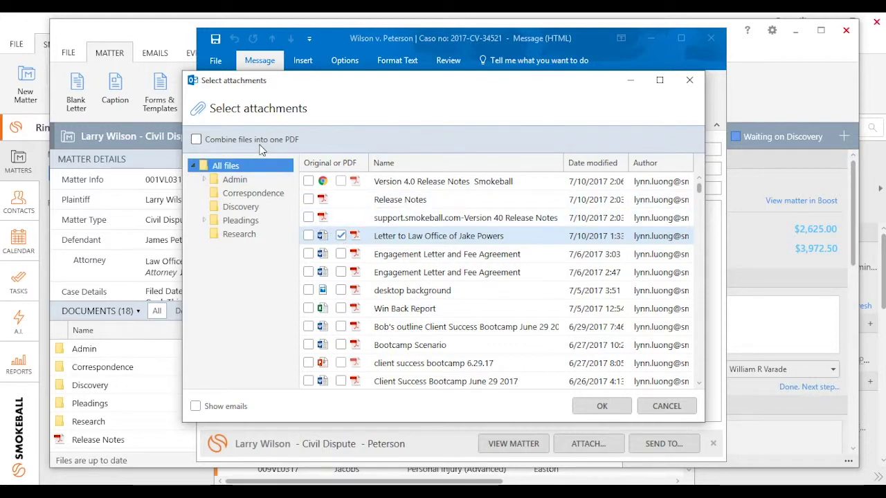
click(621, 407)
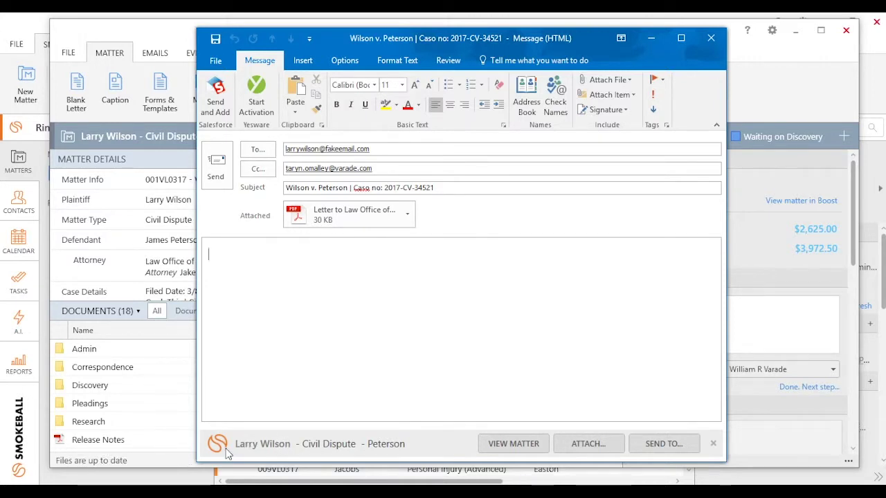
click(208, 165)
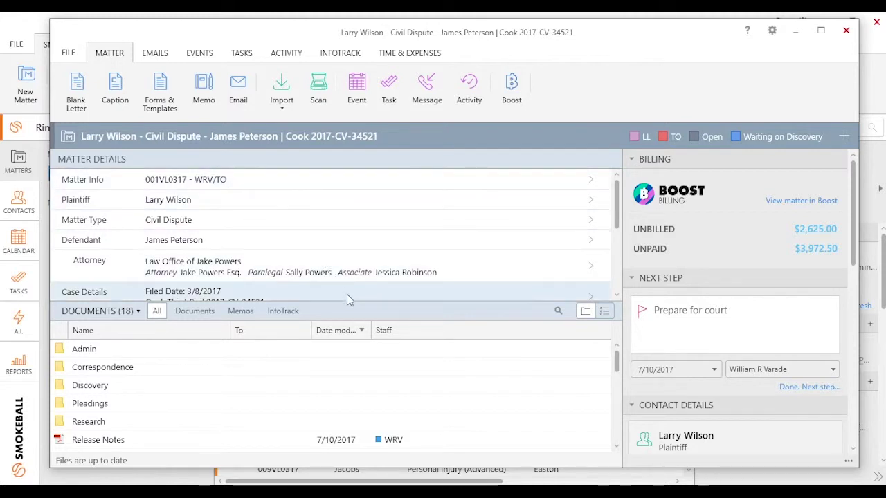
- Enlarge the list, switch it to Documents & Emails, and select the sent Wilson v. Peterson email
drag(347, 300, 347, 251)
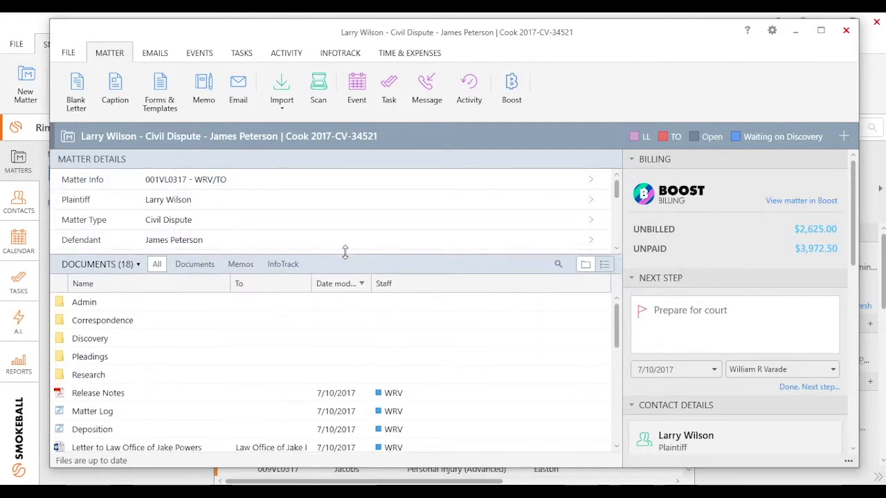
click(123, 263)
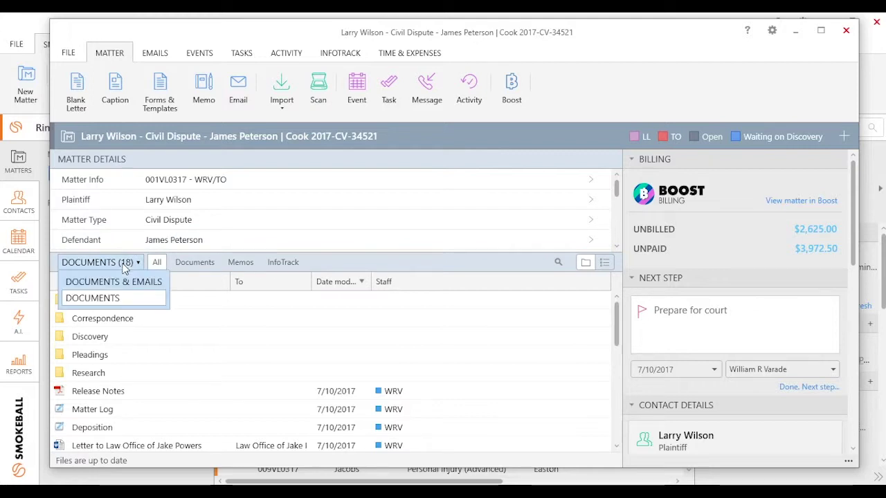
click(123, 282)
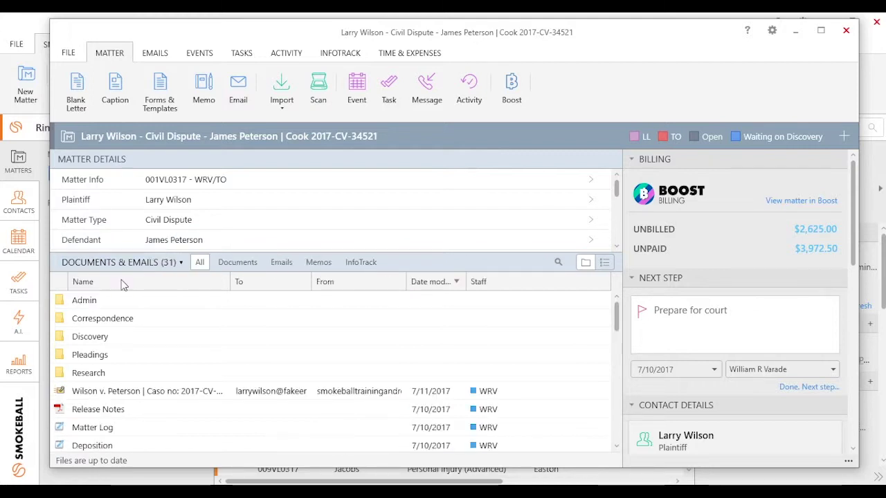
click(140, 392)
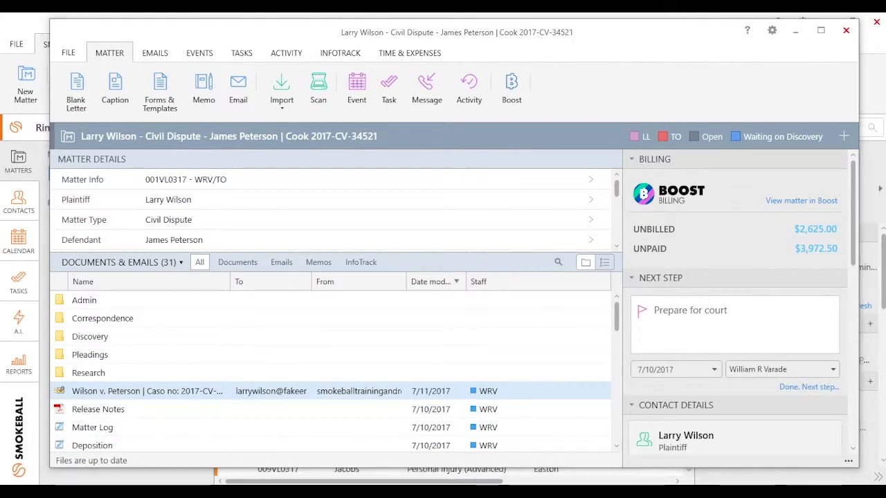
- File the 3:14 AM Daily Digest email to the civil dispute matter by searching 'wils'
key(alt+Tab)
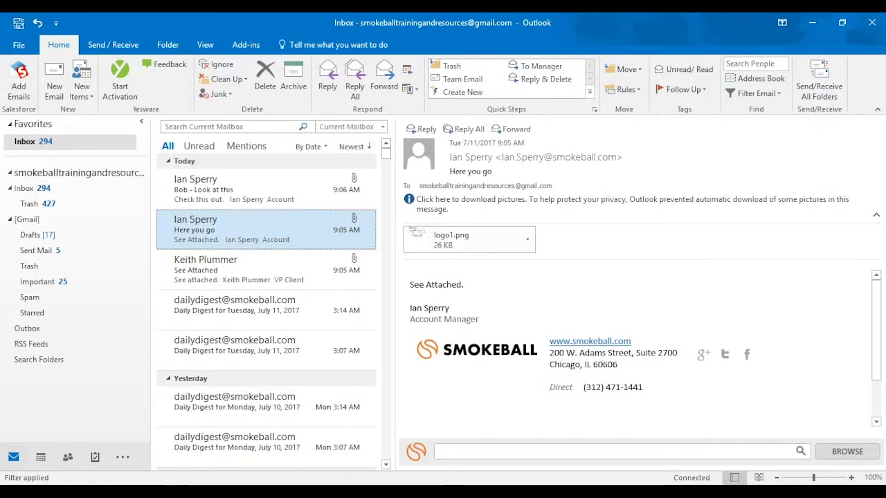
click(243, 315)
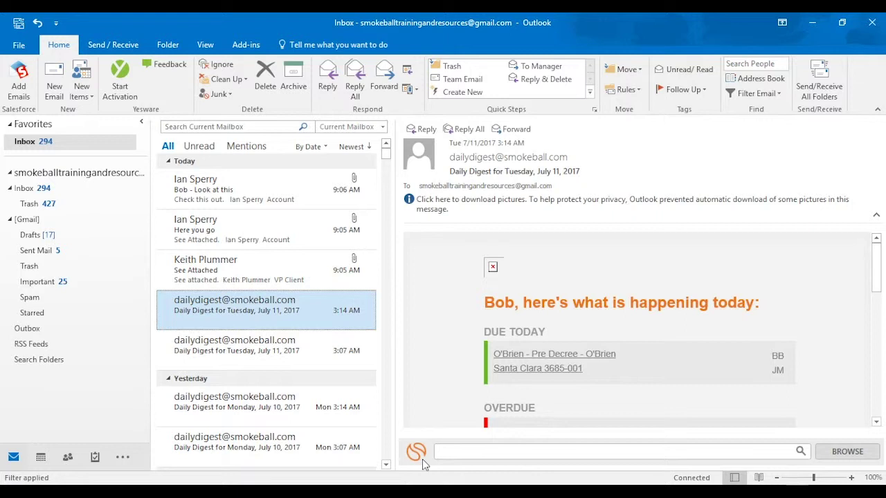
click(460, 451)
text(wi)
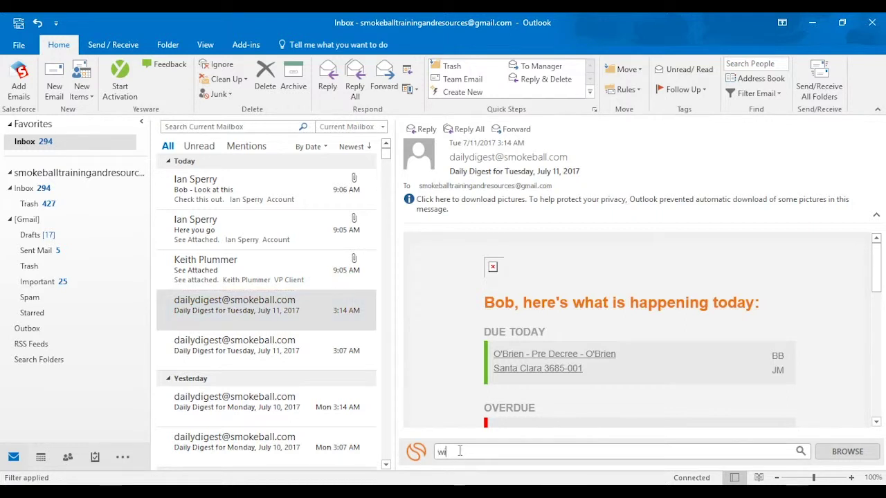
text(lson)
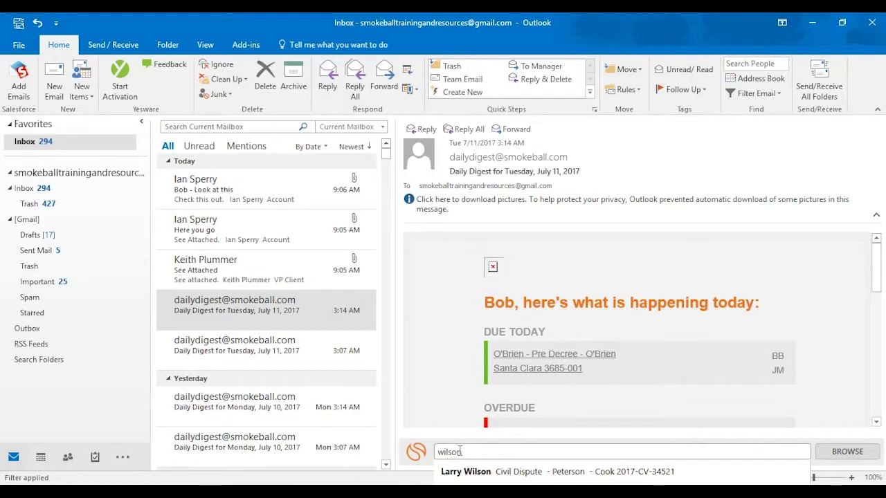
click(500, 473)
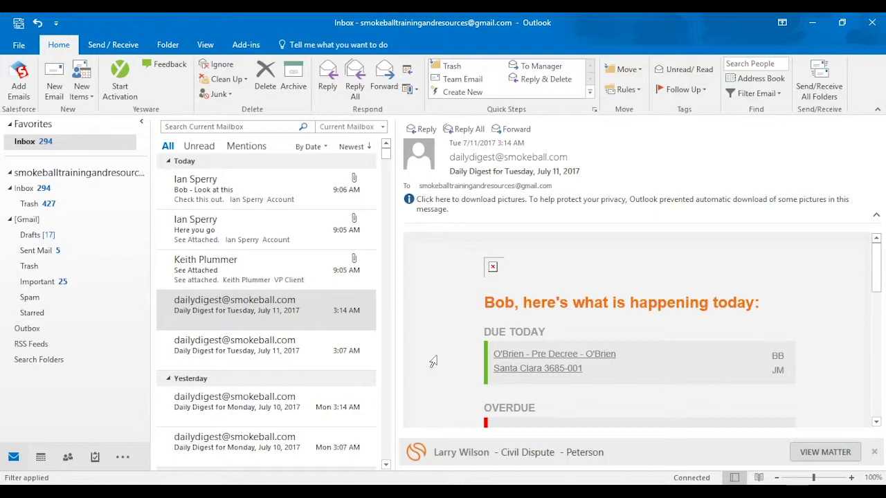
- Link the 'See Attached' email to the Wilson civil dispute matter via a 'wilson' search
click(249, 277)
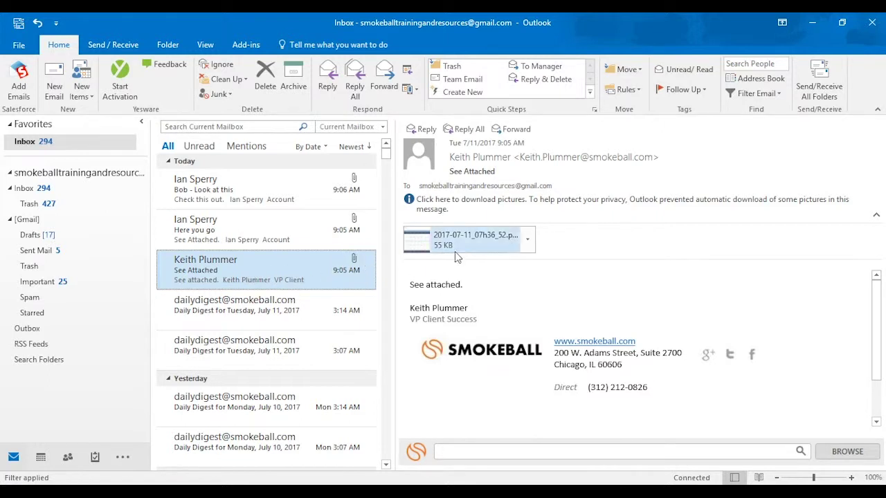
click(468, 451)
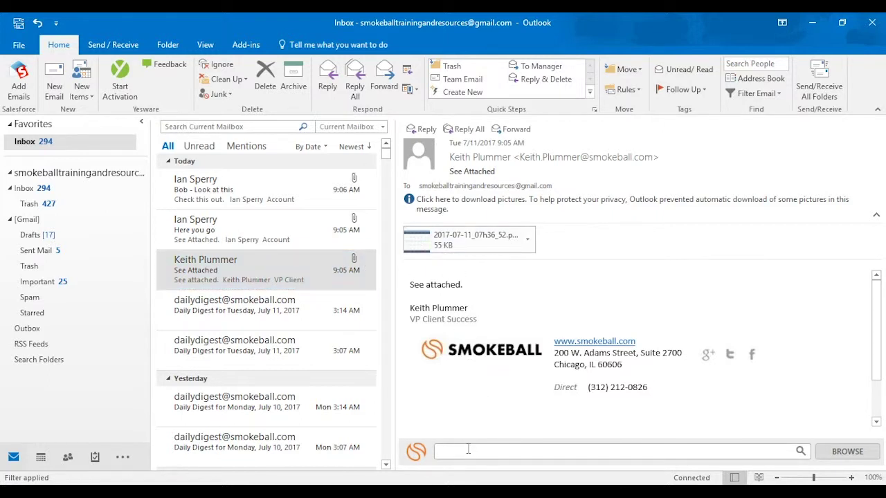
text(wilson)
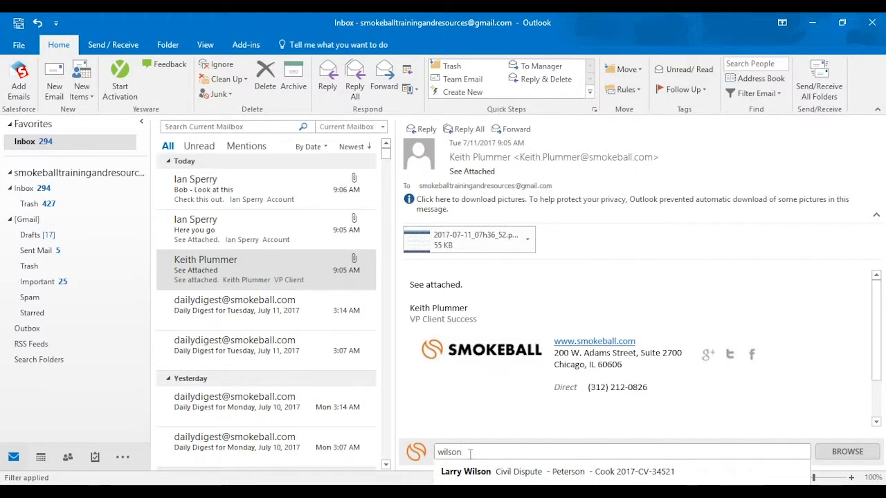
click(470, 472)
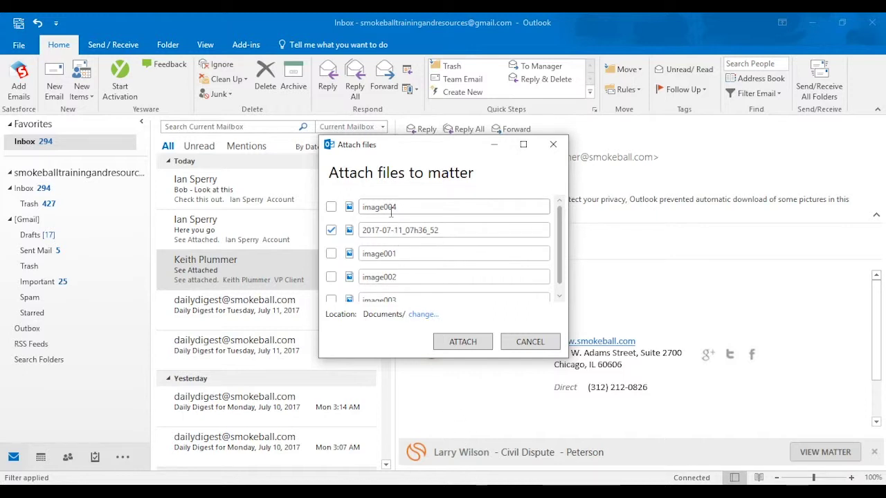
- Rename the PNG attachment to 'Attached File' and save it to the matter's Documents
scroll(561, 272, down, 1)
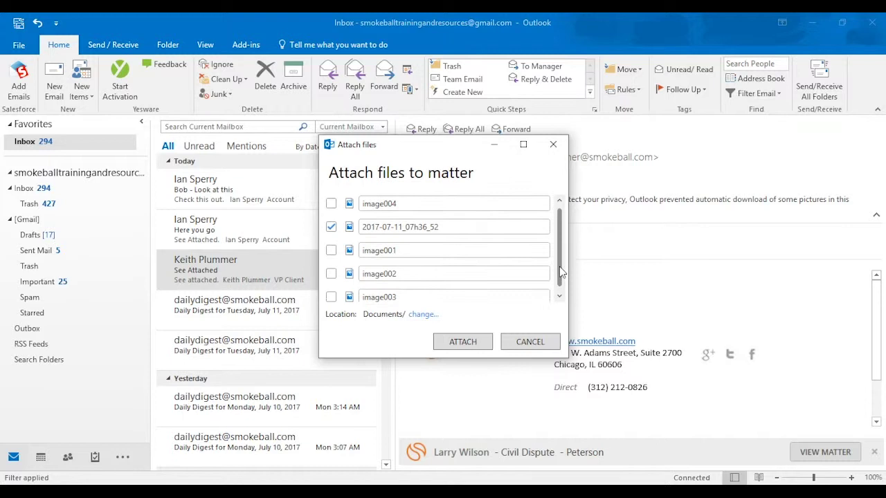
scroll(559, 276, up, 1)
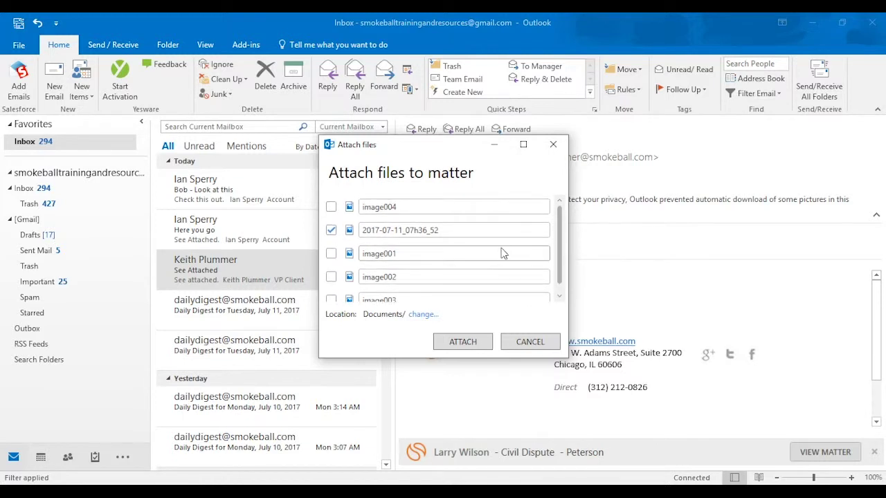
drag(461, 231, 368, 239)
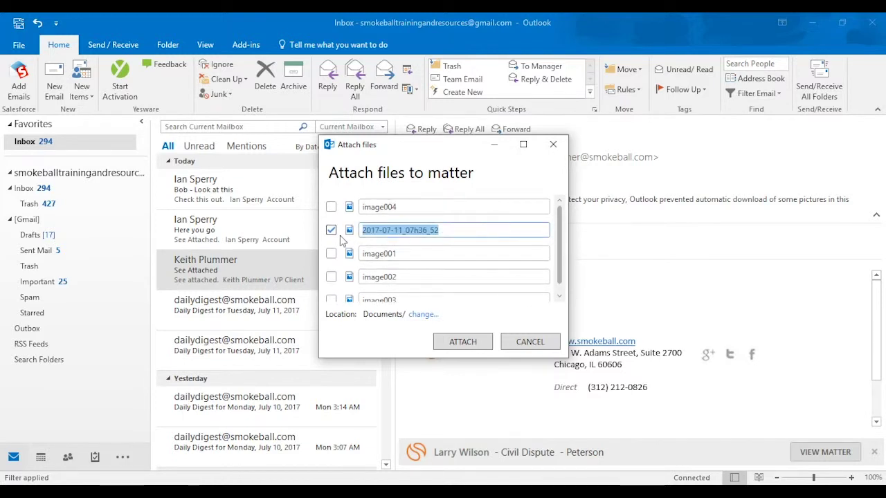
text(Sc)
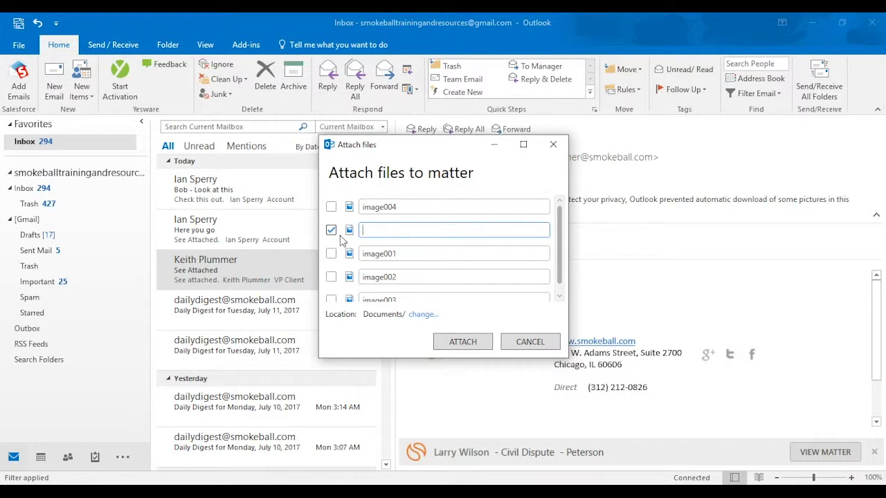
text(tached File)
click(469, 341)
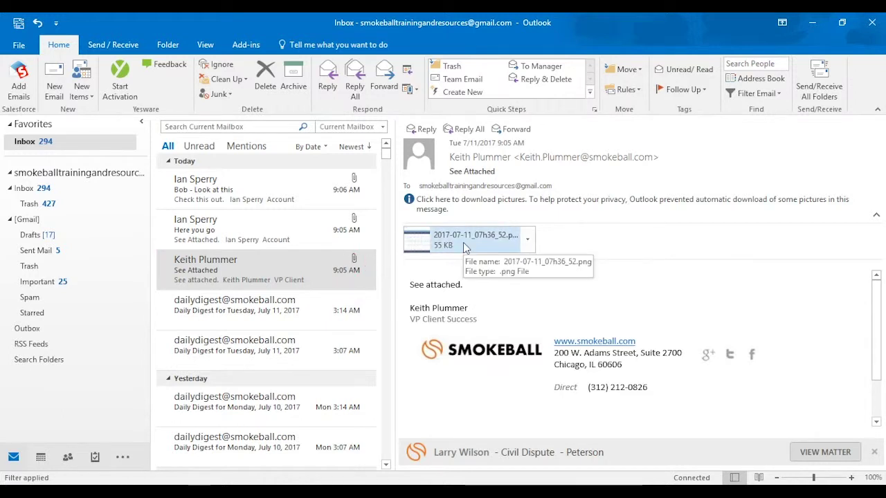
- Bring up the context menu for the 'See Attached' email's PNG attachment
right_click(465, 248)
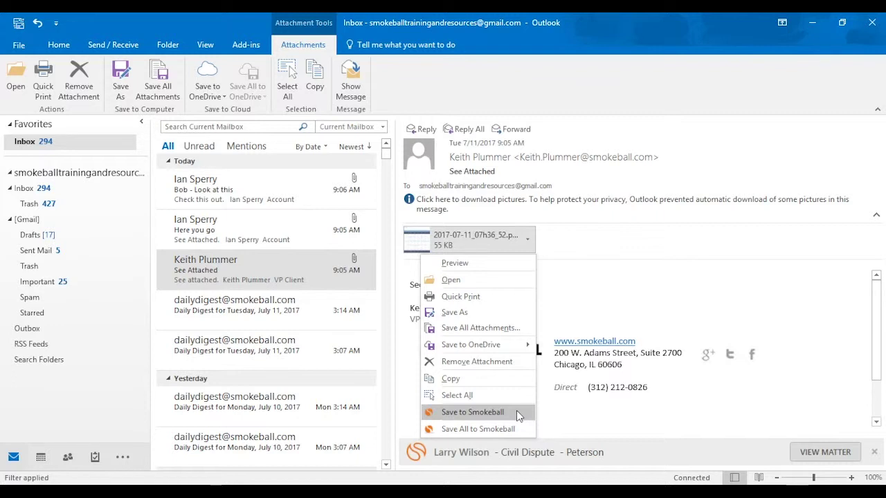
click(257, 196)
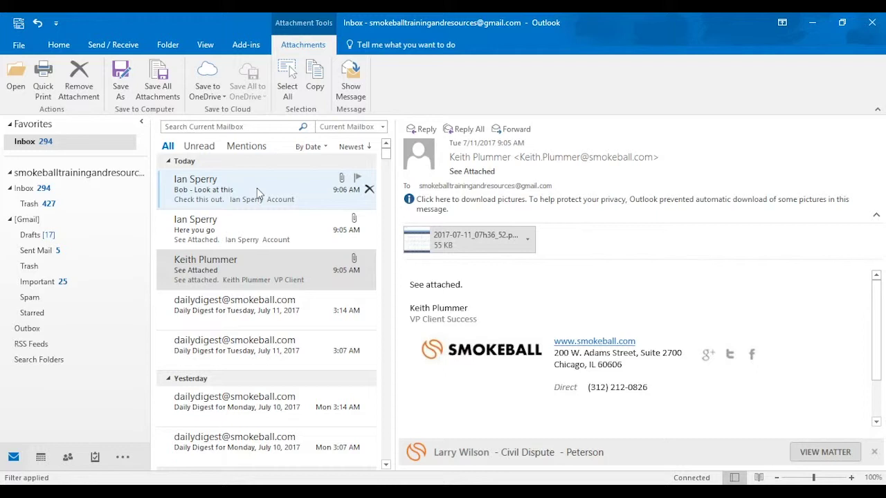
click(258, 196)
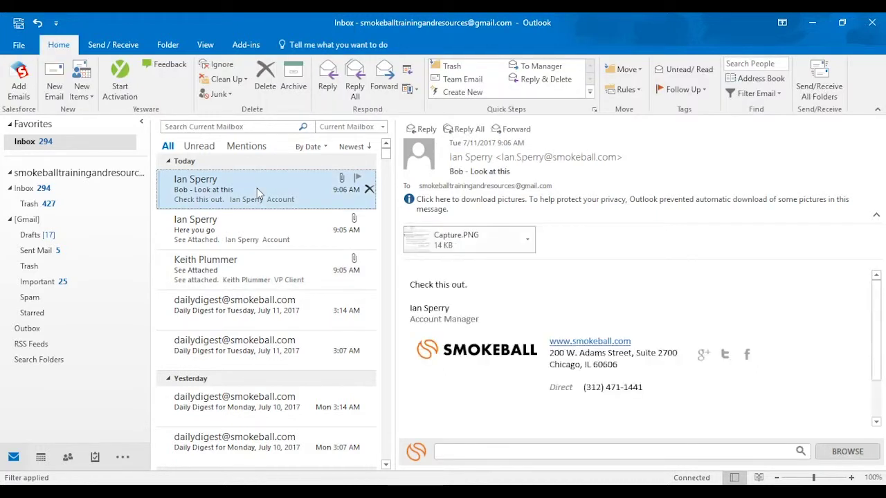
ctrl+click(264, 226)
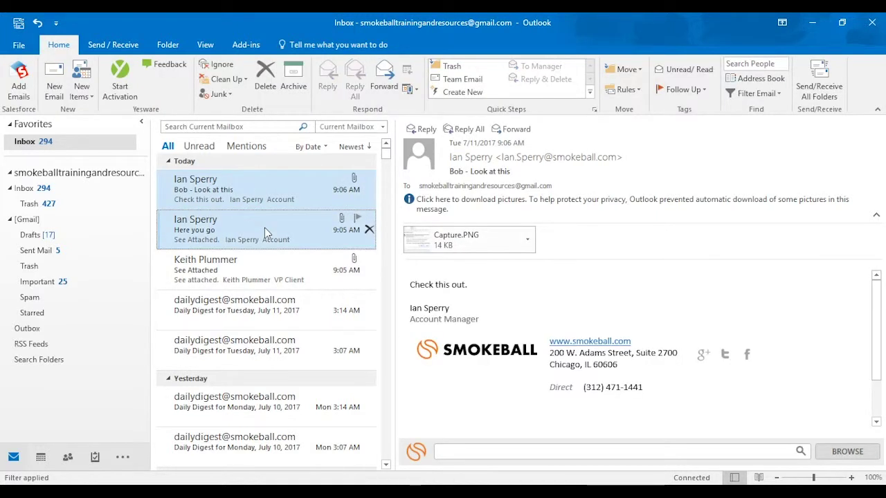
ctrl+click(272, 411)
ctrl+click(271, 356)
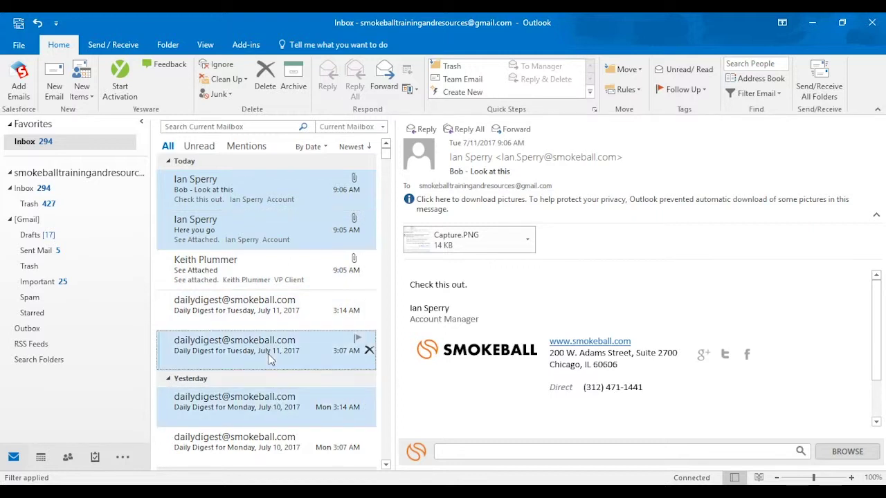
ctrl+click(272, 449)
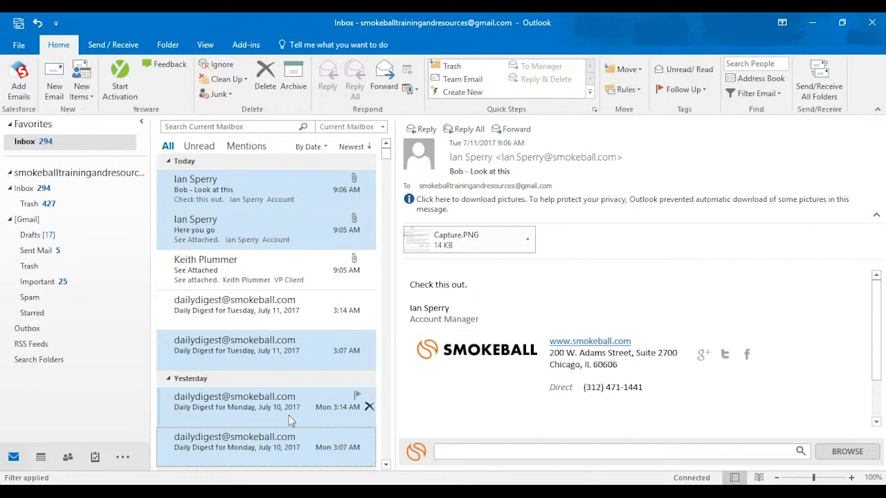
- Associate the five selected emails with a matter, including the logo1 and Capture attachments
right_click(290, 414)
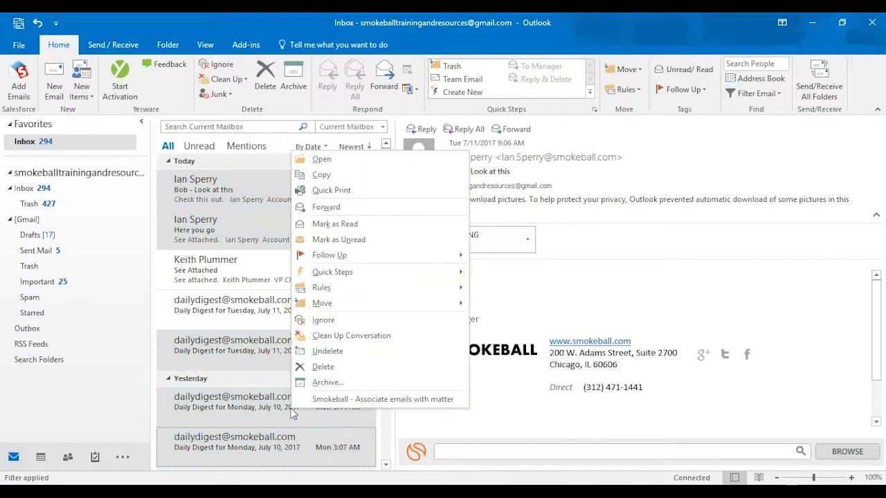
click(398, 406)
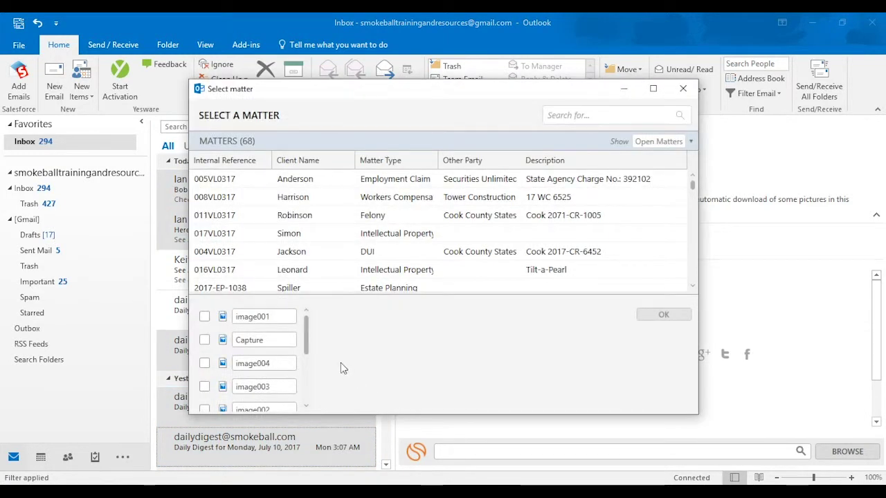
drag(308, 331, 307, 376)
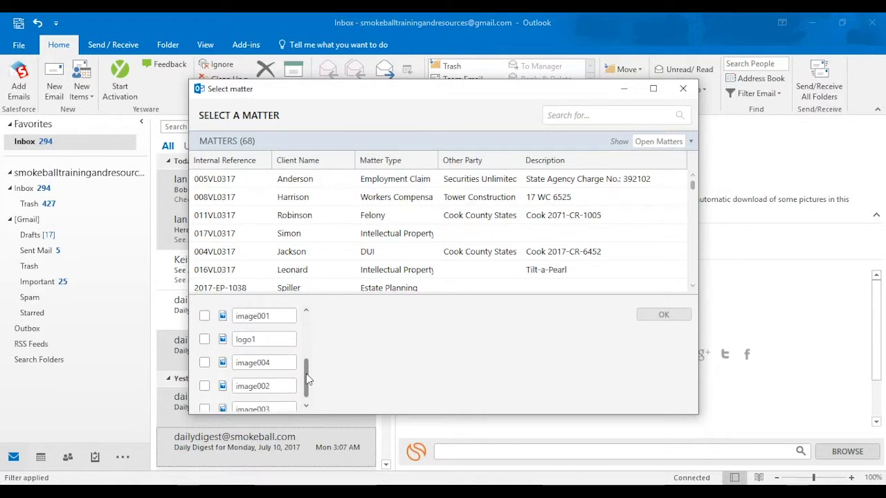
click(204, 340)
drag(309, 385, 308, 320)
click(204, 340)
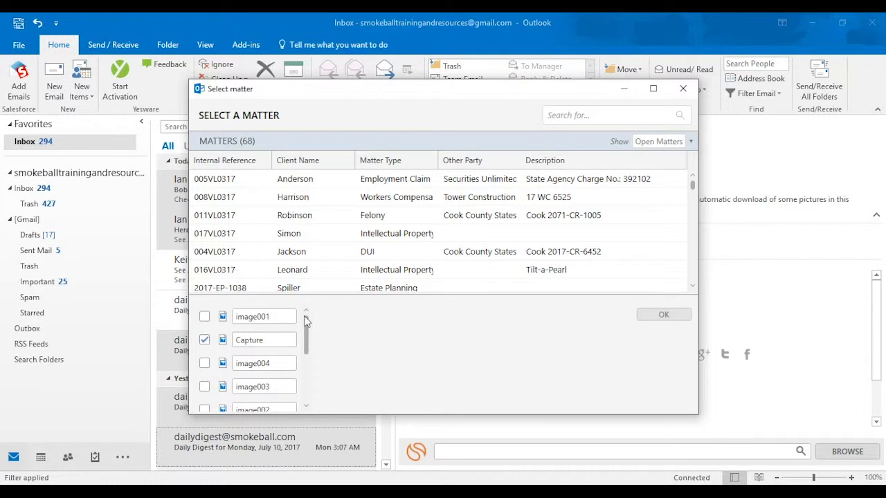
- Search 'wilson' and file everything to the Wilson Civil Dispute matter
click(578, 117)
text(wilson)
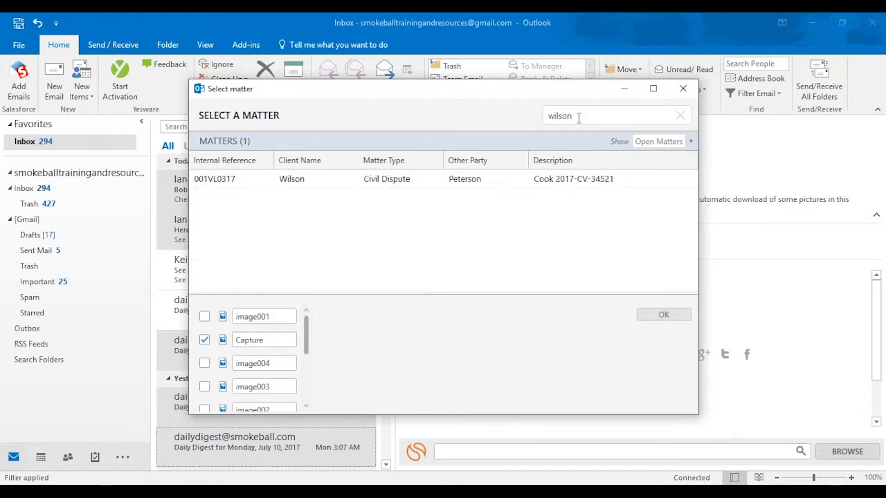
double_click(374, 182)
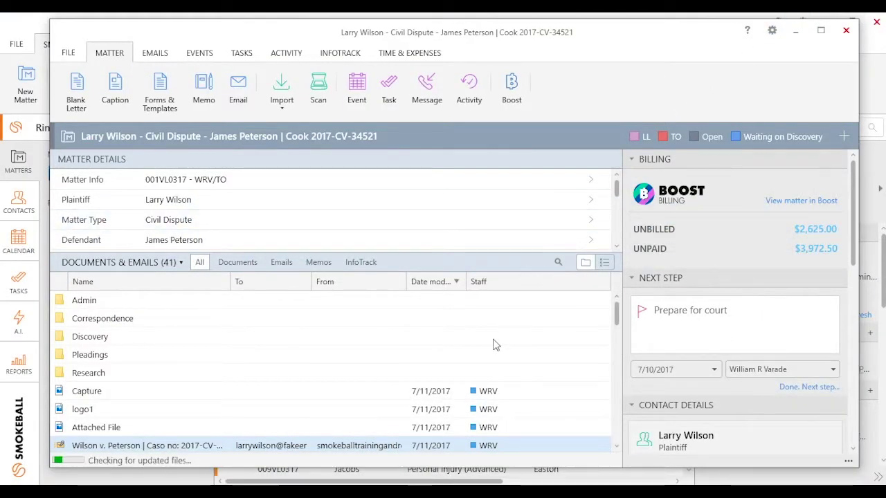
- Select the newly saved logo1 file and filter the matter list to Documents only
click(447, 409)
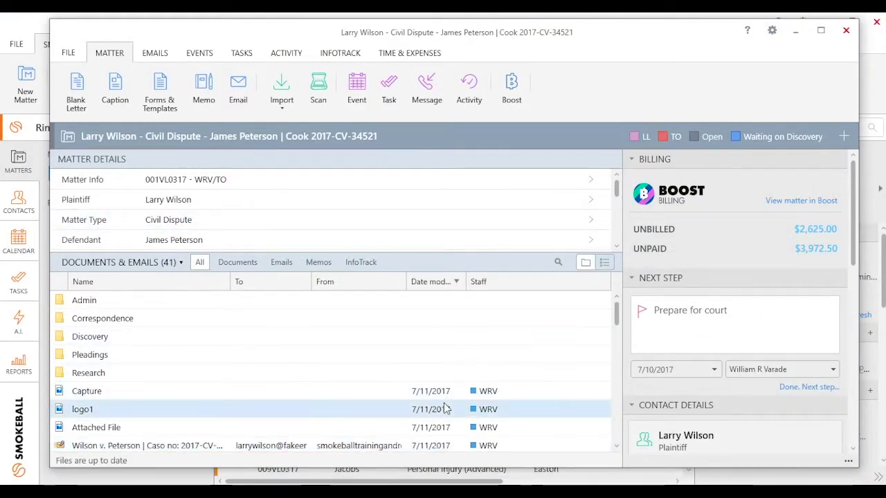
scroll(446, 408, down, 4)
scroll(447, 412, up, 1)
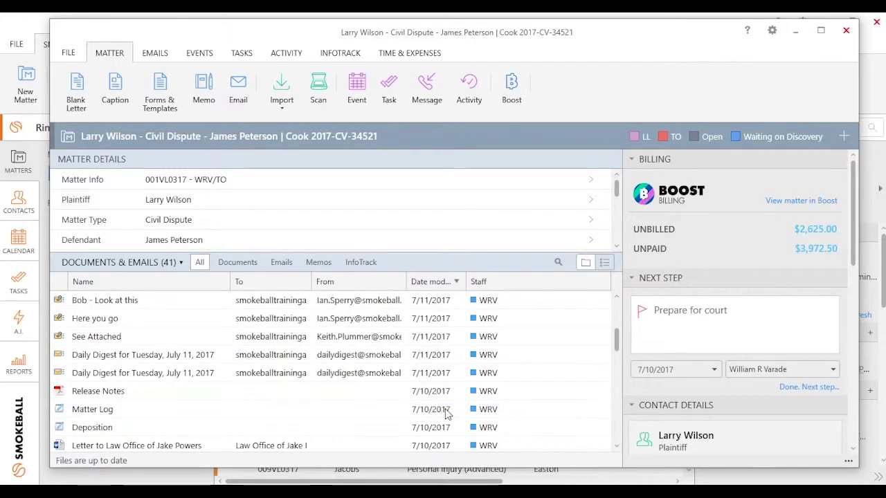
scroll(446, 411, up, 1)
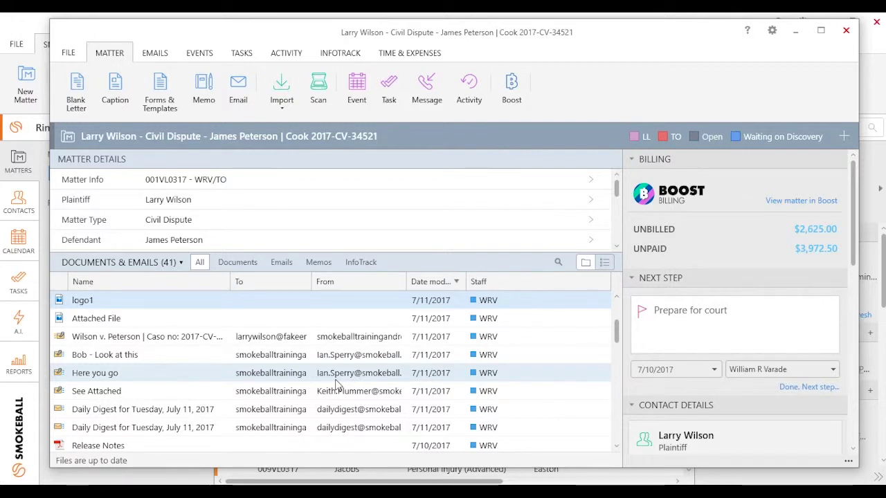
click(144, 269)
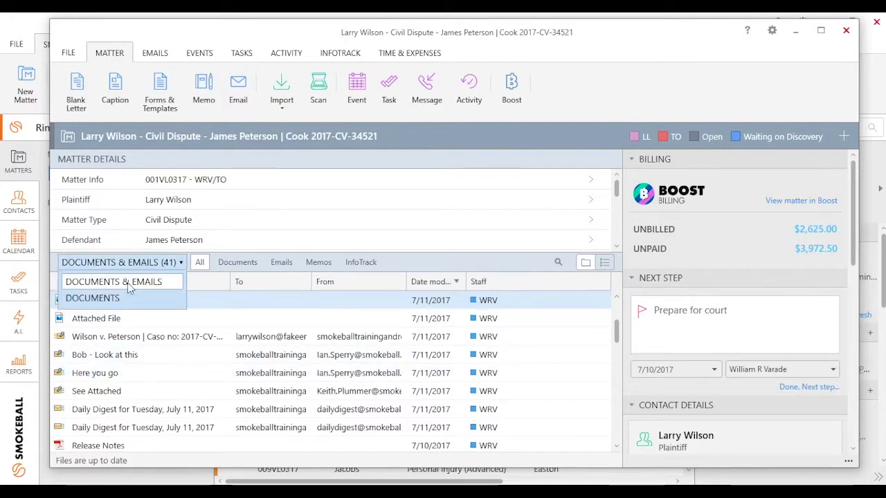
click(109, 298)
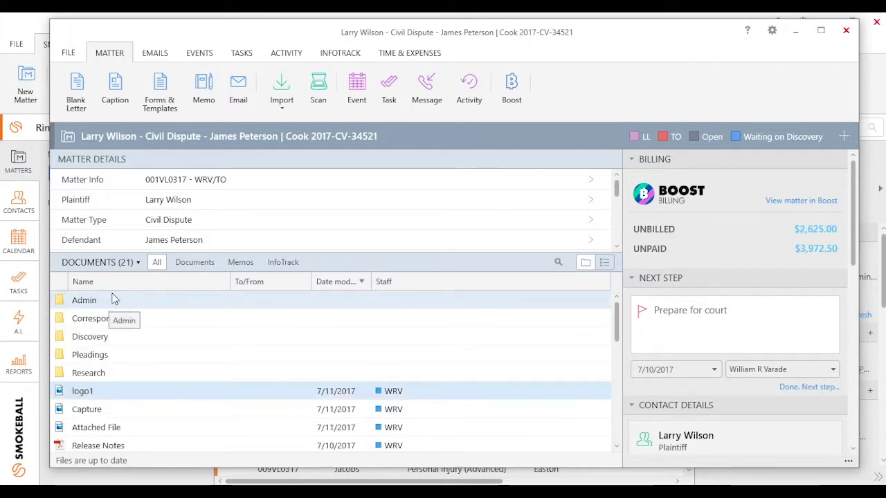
- Show the matter's emails, expand Sent (to), and preview the 'Here you go' email with its attachments
click(156, 56)
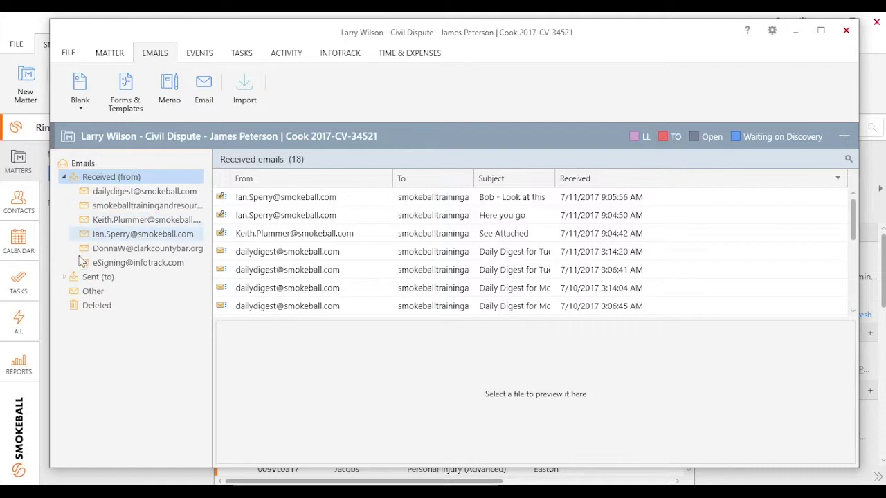
click(65, 277)
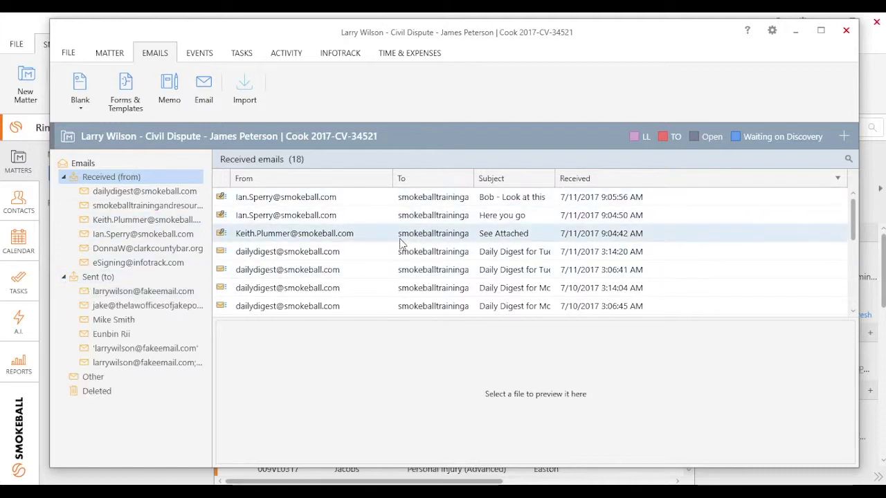
click(418, 221)
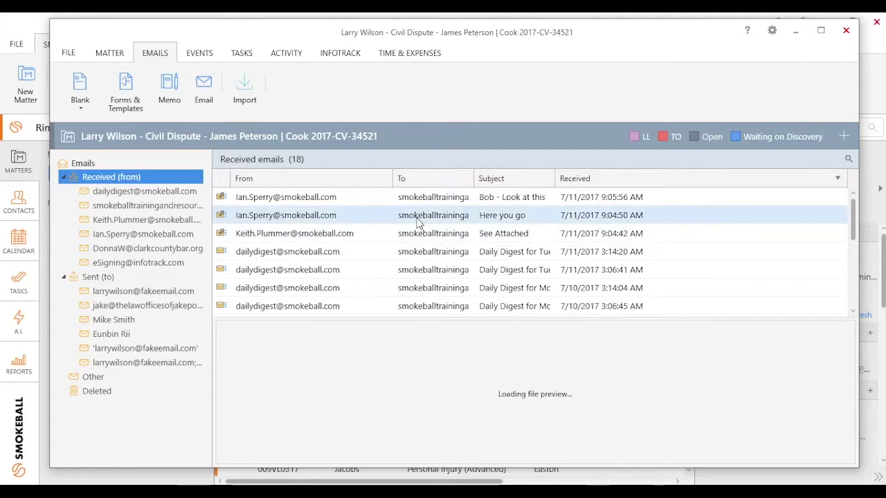